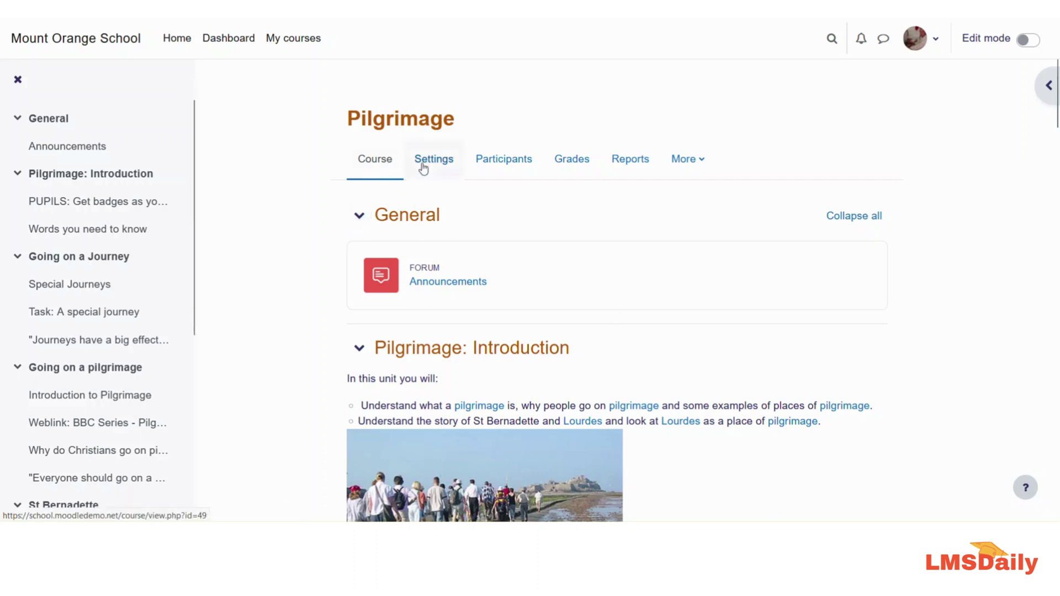
Go from Participants to the Pilgrimage course's Groupings page, which has no groupings yet
left_click(500, 165)
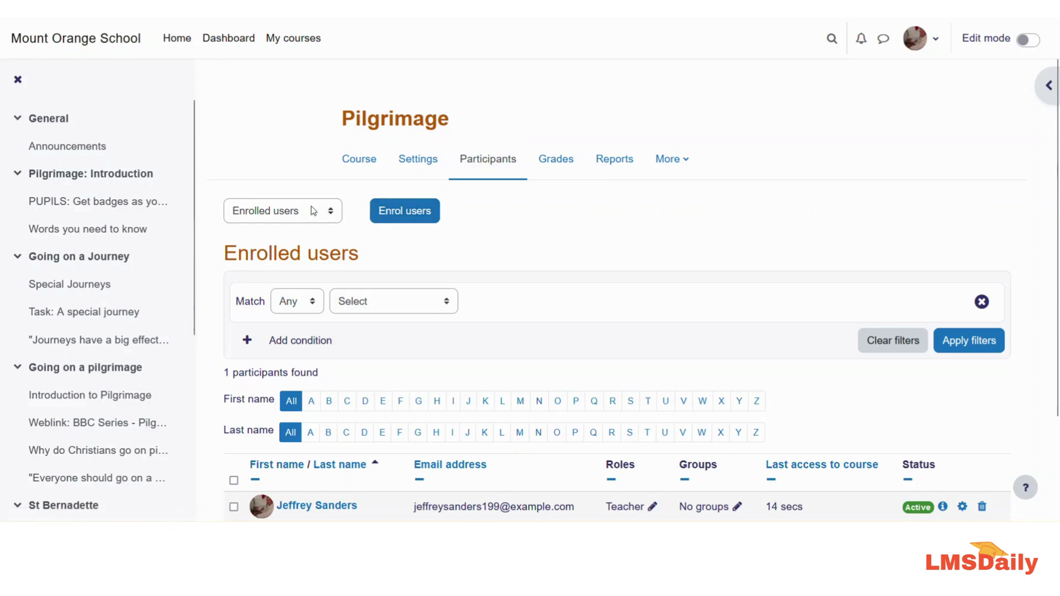
left_click(271, 214)
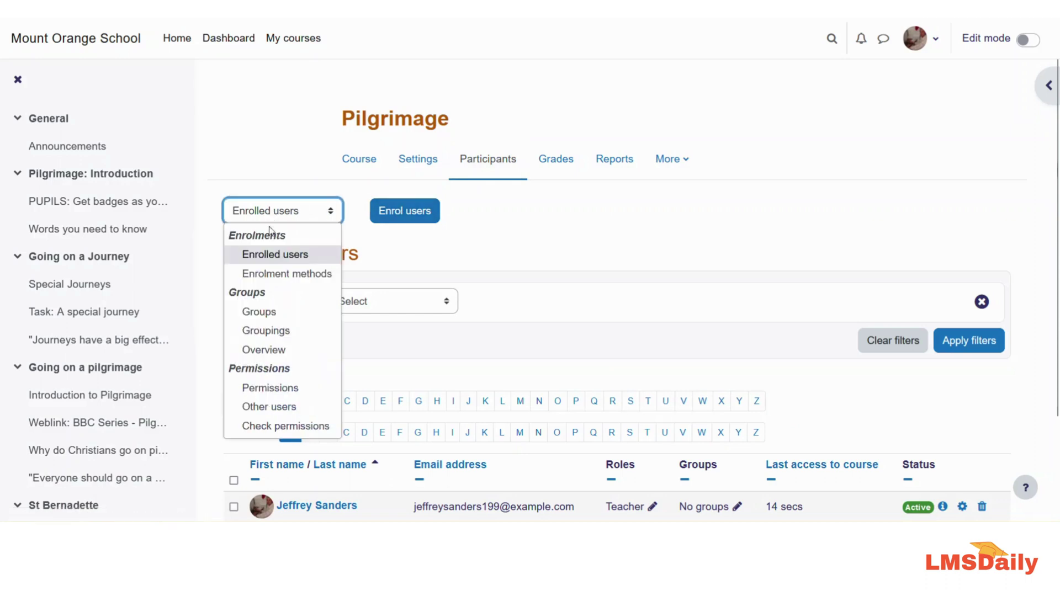
left_click(263, 331)
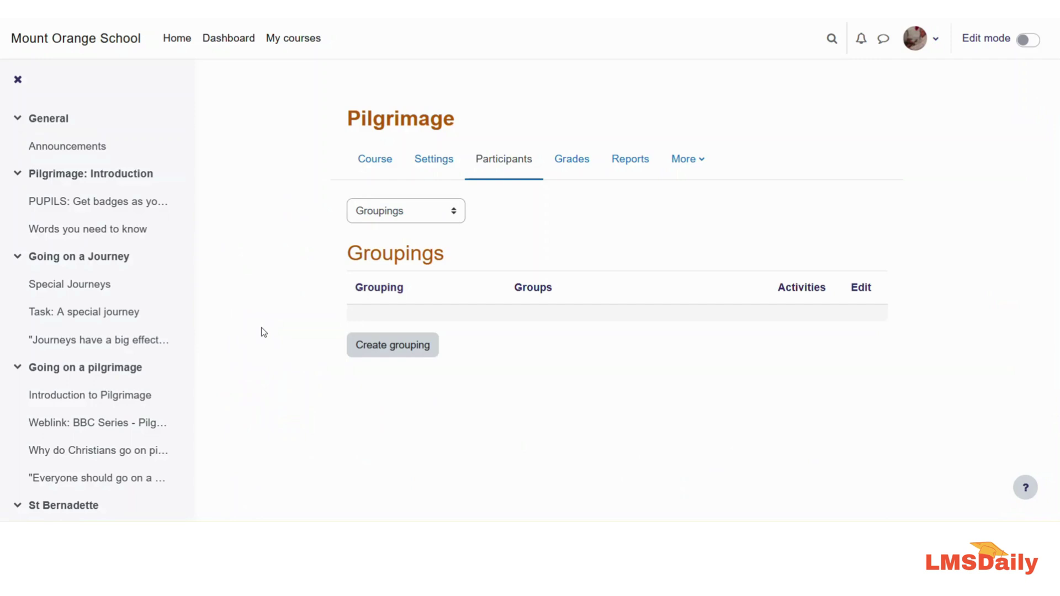
Review the seven Pilgrimage groups, 9b/Re1A to 9m/Re2C, each showing 0 members
left_click(365, 216)
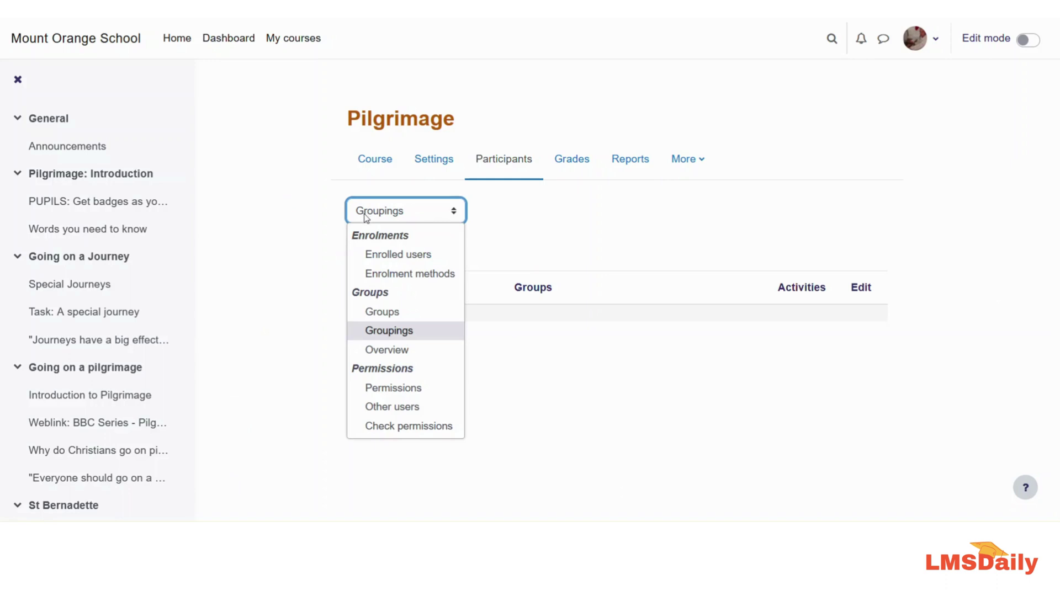
left_click(368, 312)
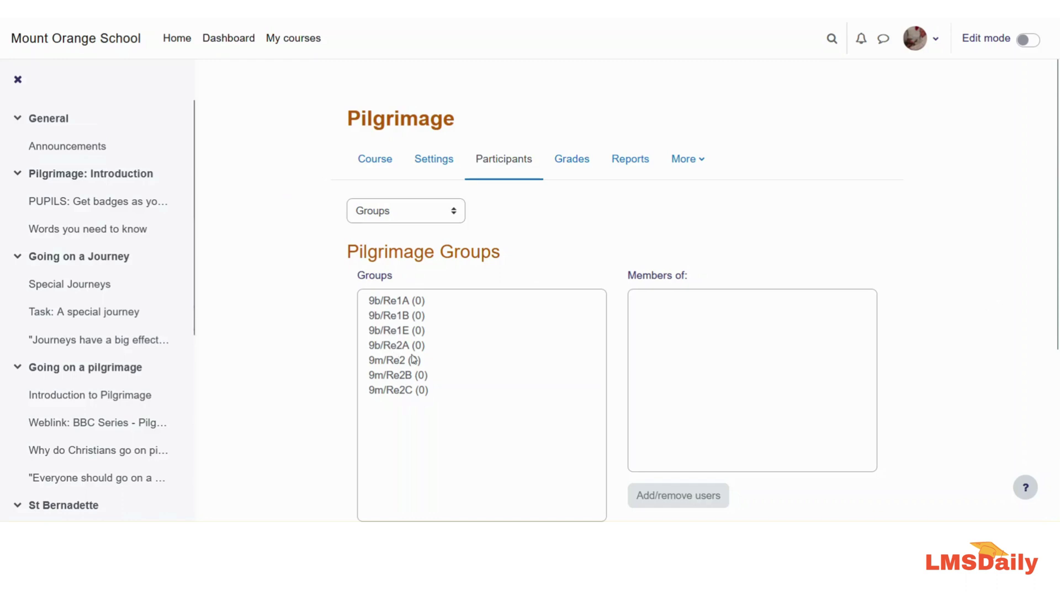
left_click_drag(398, 346, 379, 301)
scroll(292, 312, "down", 4)
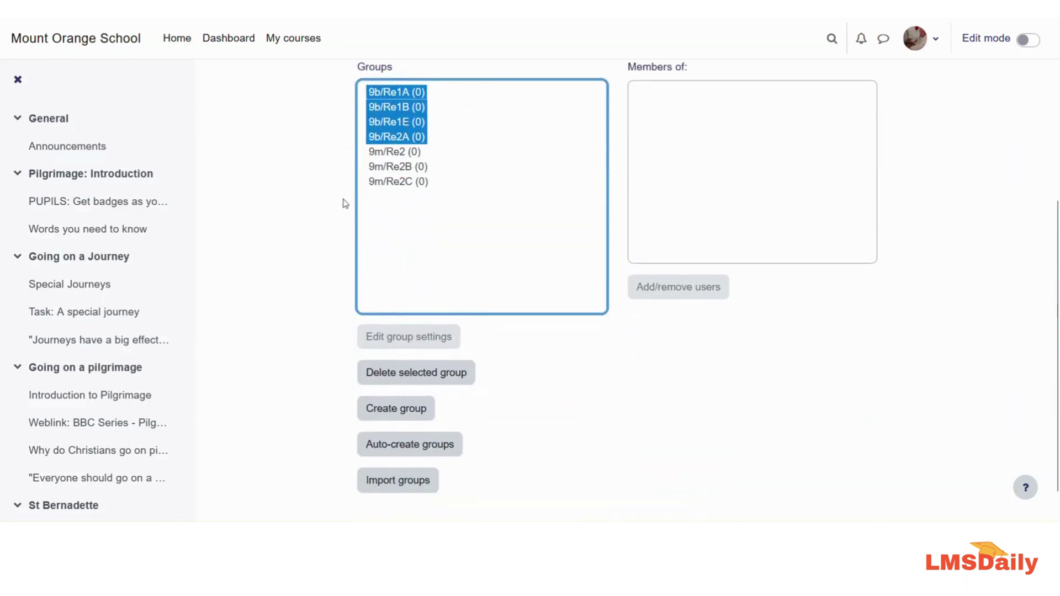
left_click(409, 97)
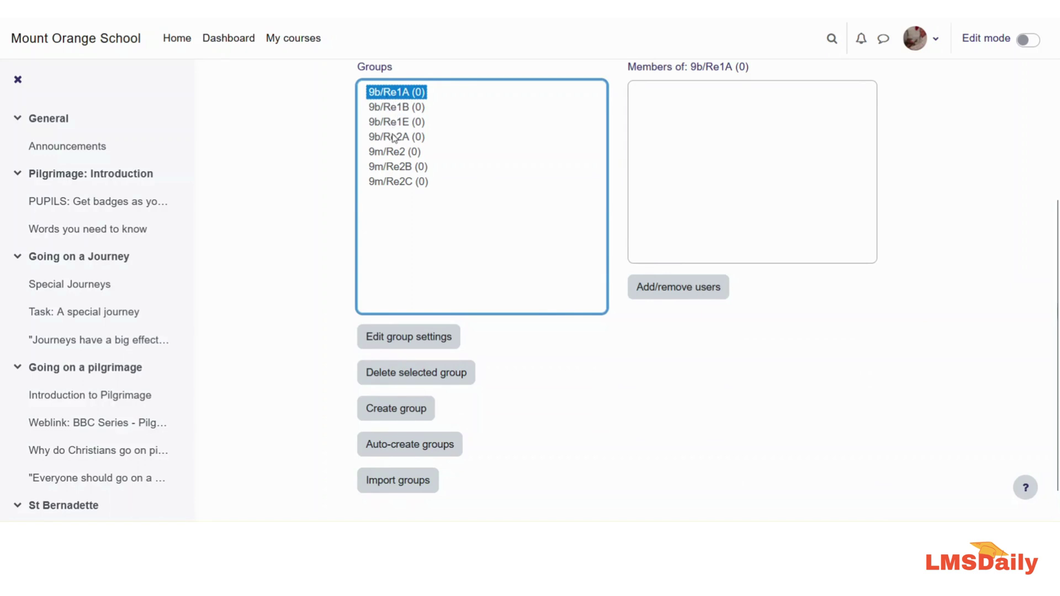
scroll(362, 238, "up", 4)
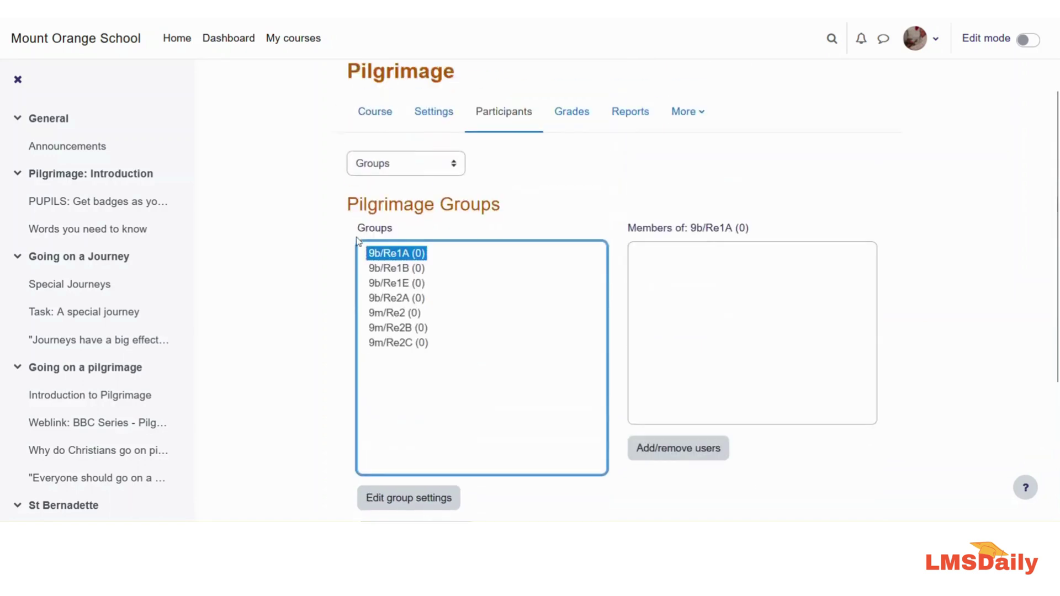
left_click(369, 216)
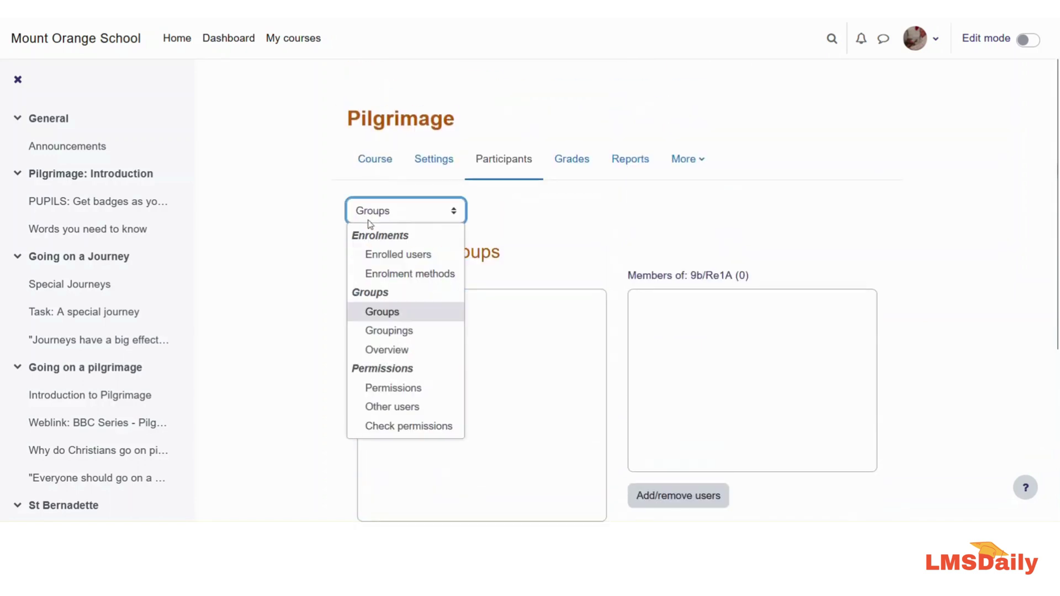
Return to Groupings and open a blank Create grouping form
left_click(381, 330)
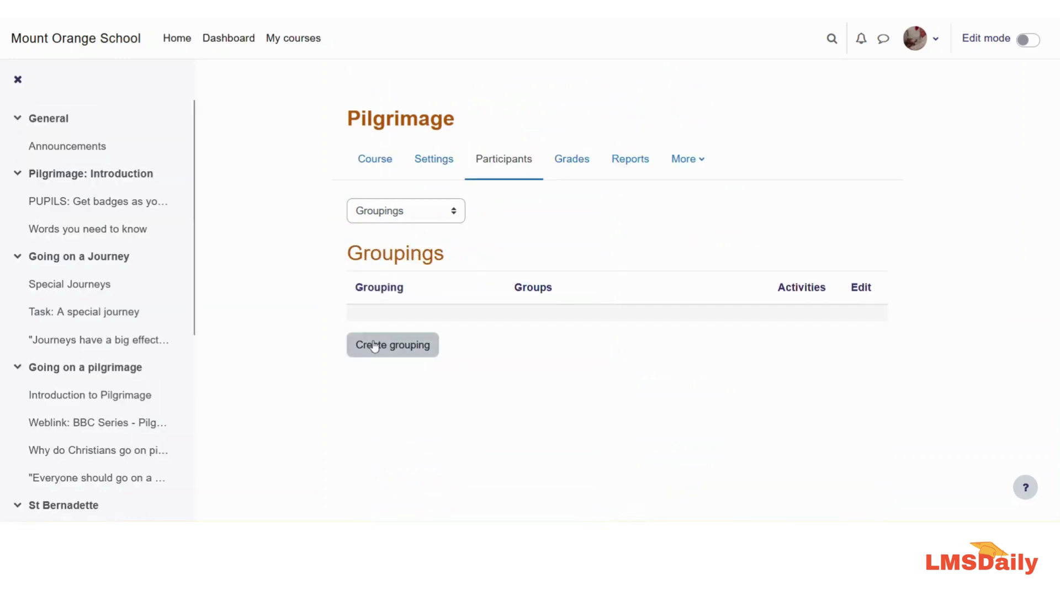
left_click(375, 345)
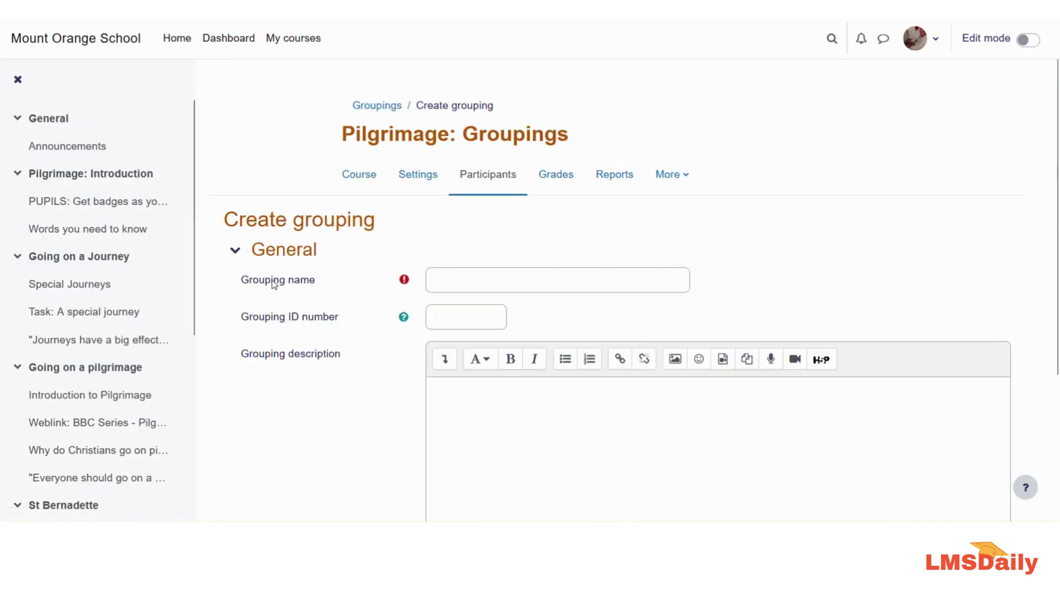
Name the new grouping 'Active Learners' and save it
left_click(444, 280)
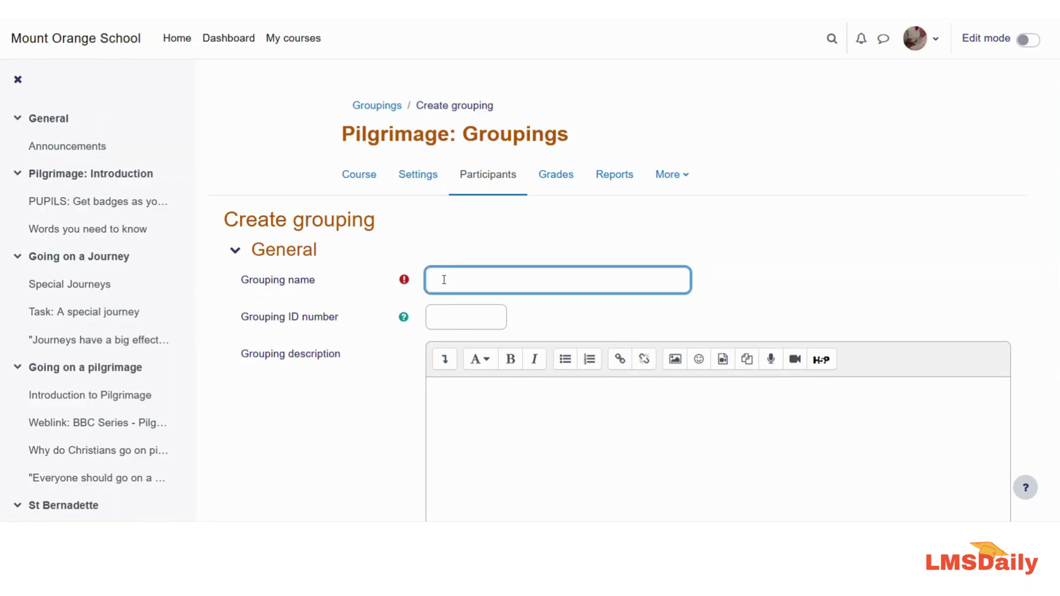
type("Active Learners")
scroll(444, 280, "down", 2)
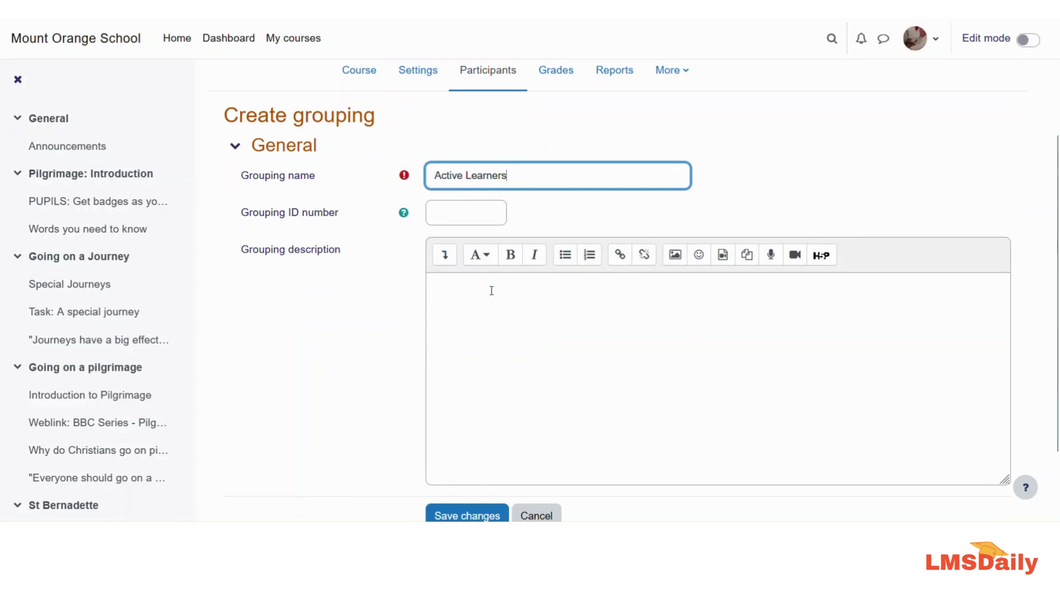
scroll(492, 290, "down", 2)
left_click(475, 418)
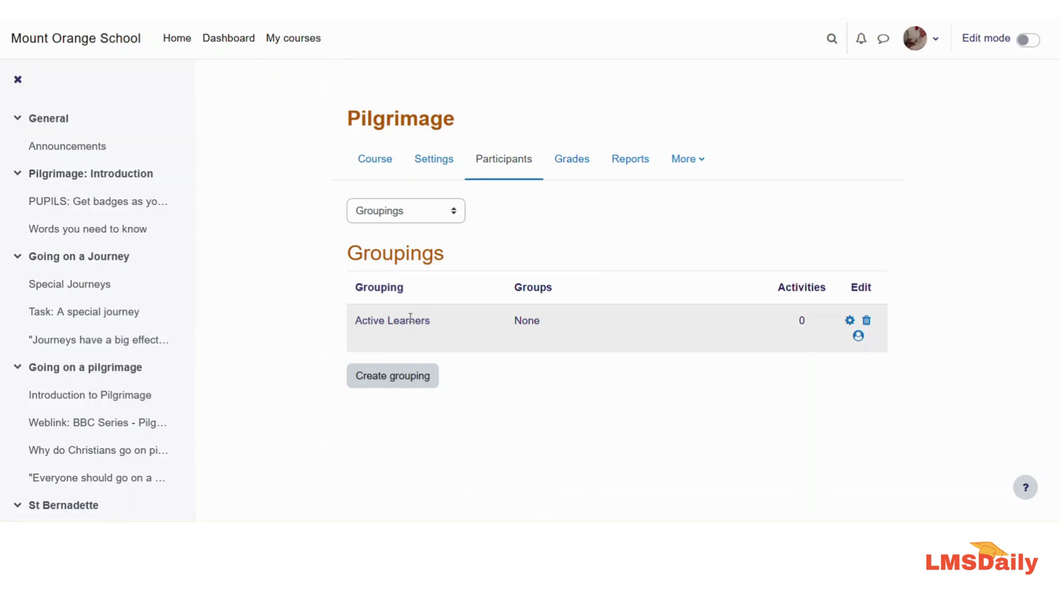
Add groups 9b/Re1A, 9b/Re2A, 9m/Re2B and 9m/Re2C to Active Learners
left_click(859, 337)
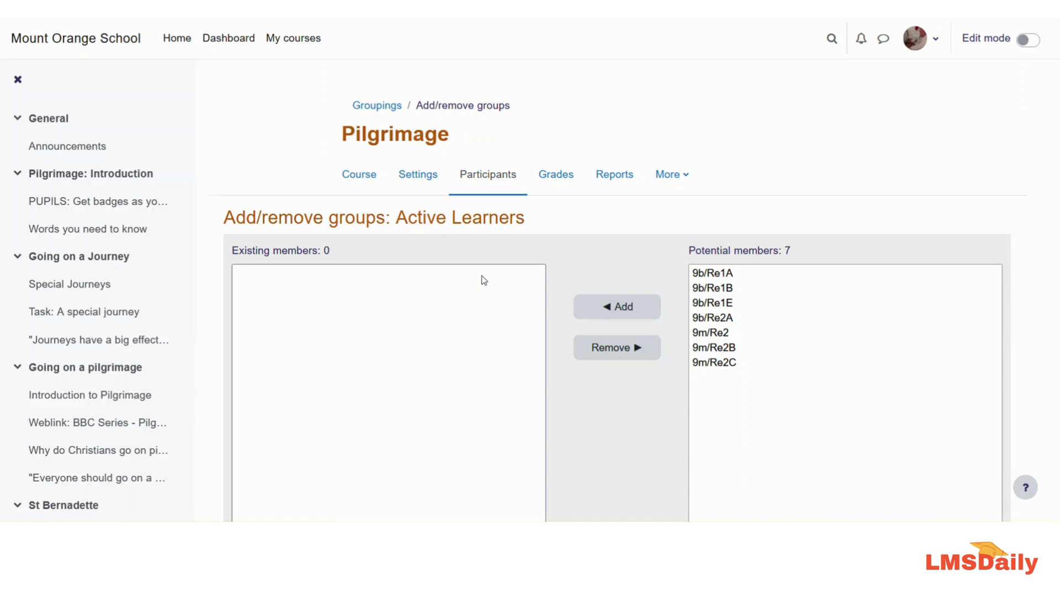
scroll(482, 276, "down", 2)
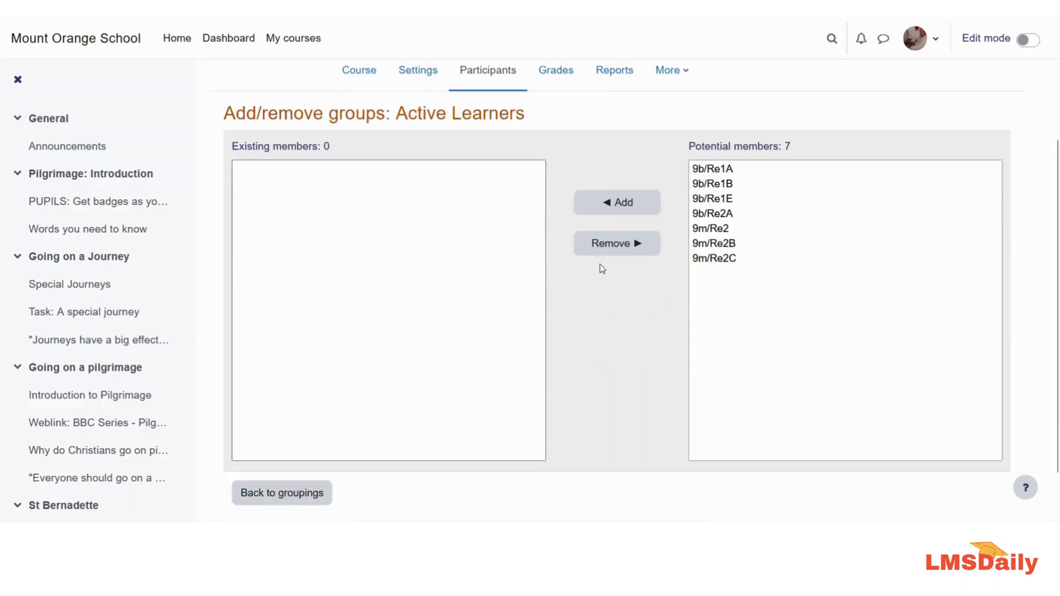
left_click(709, 170)
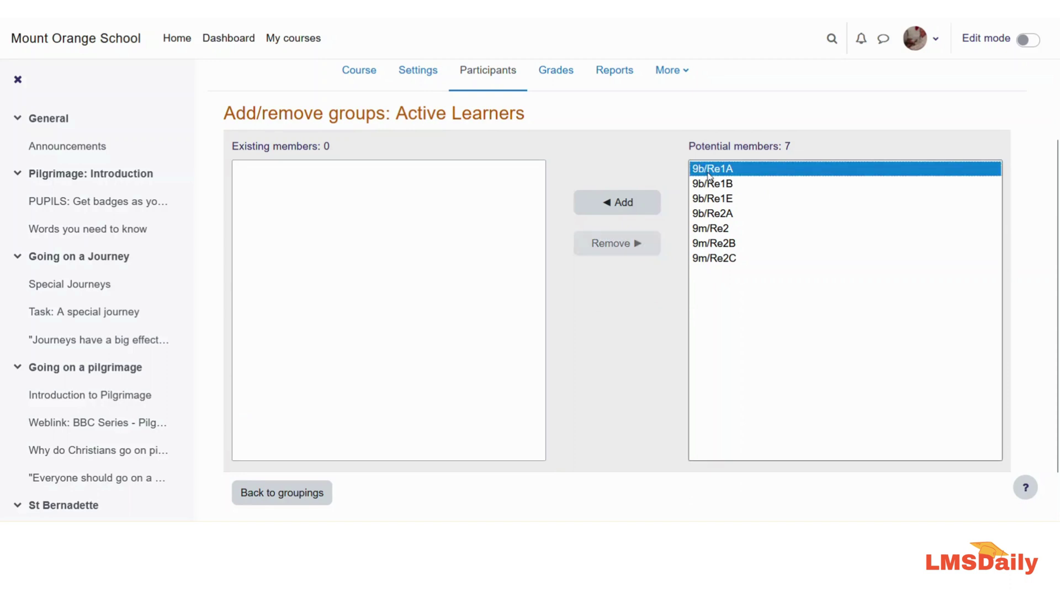
left_click(713, 214, "ctrl")
left_click(716, 245, "ctrl")
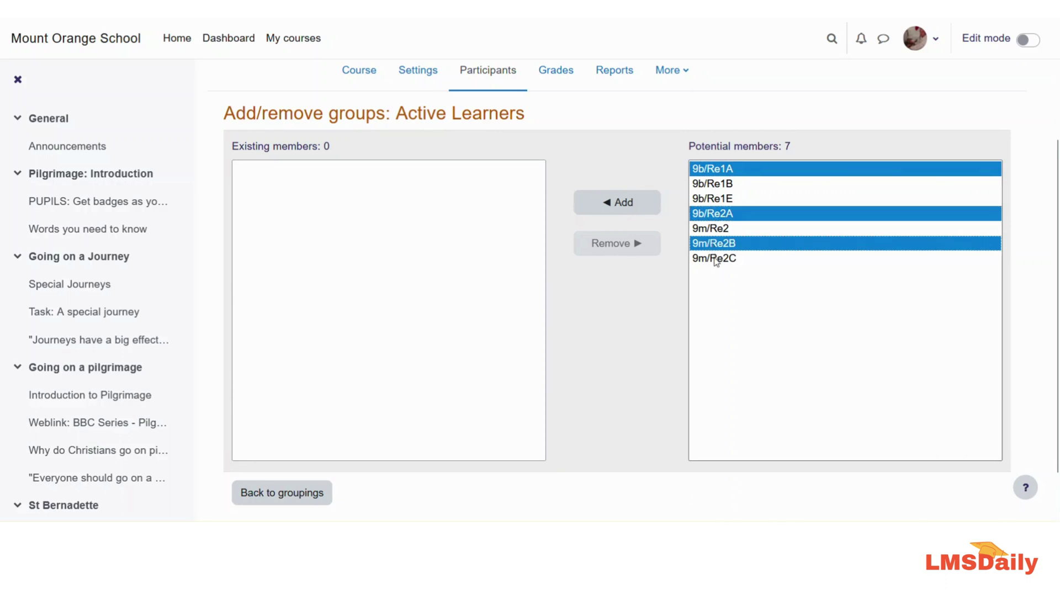
left_click(716, 259, "ctrl")
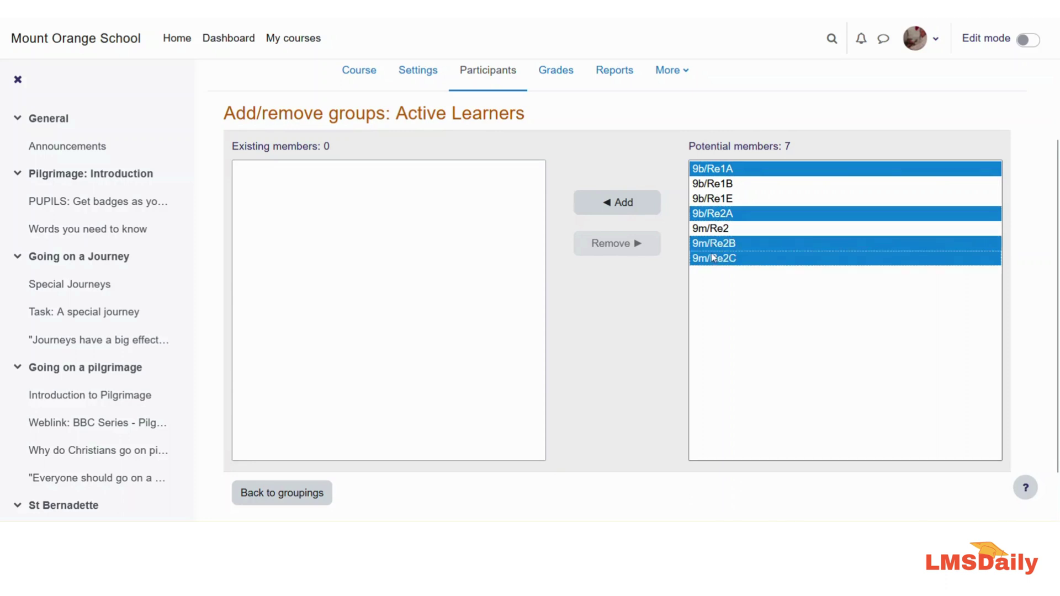
left_click(624, 216)
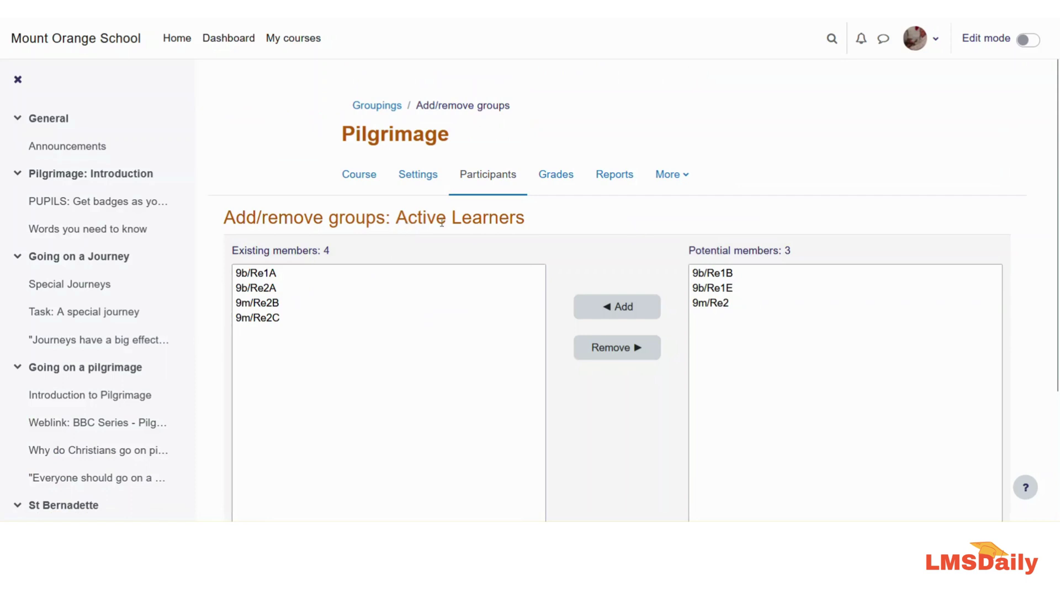
scroll(460, 229, "down", 3)
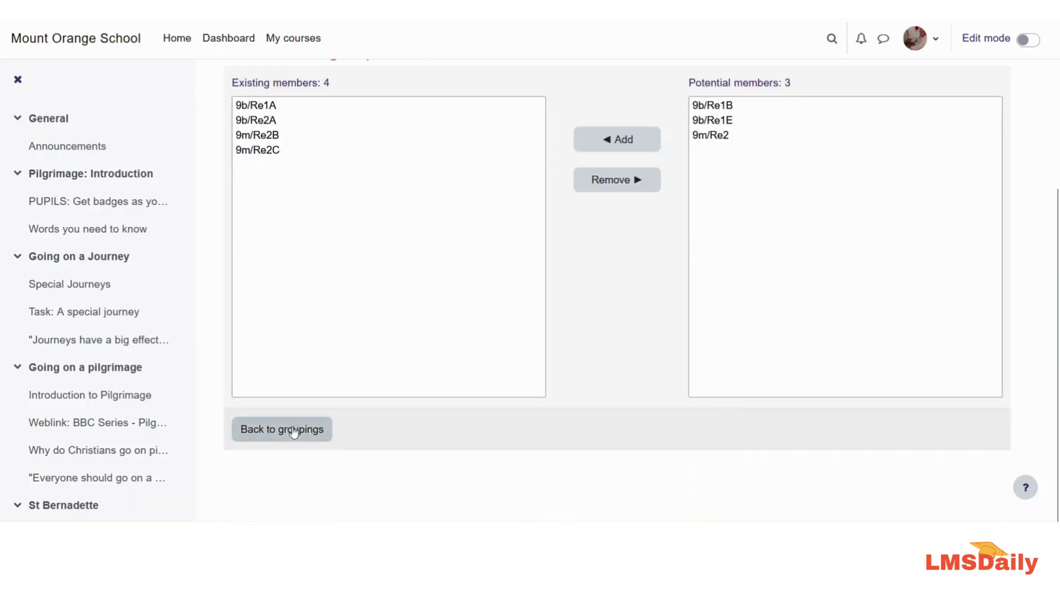
Create and save a second grouping named 'Passive Learners'
left_click(294, 433)
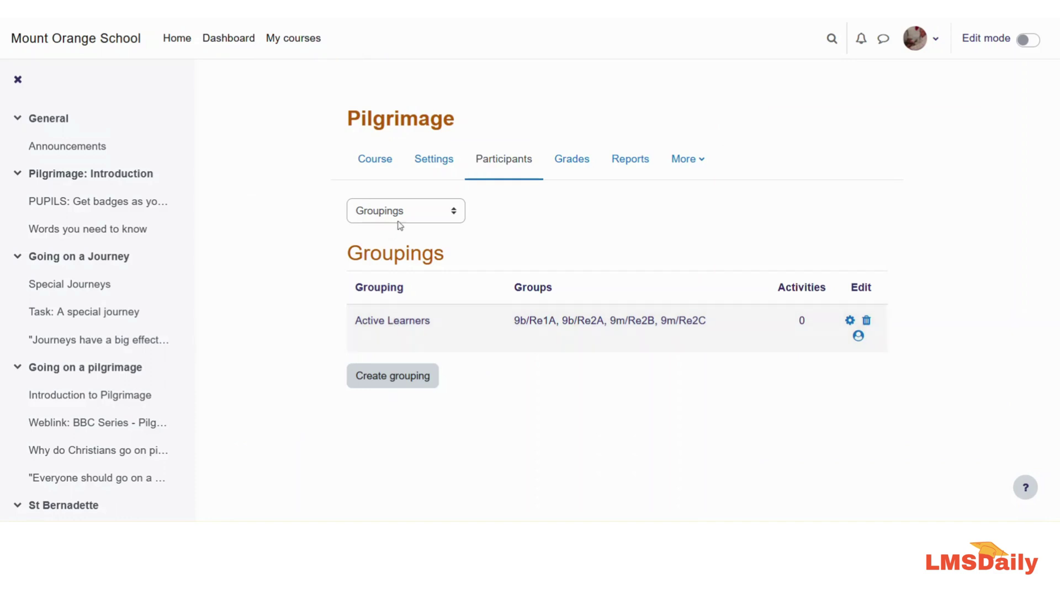
left_click(379, 379)
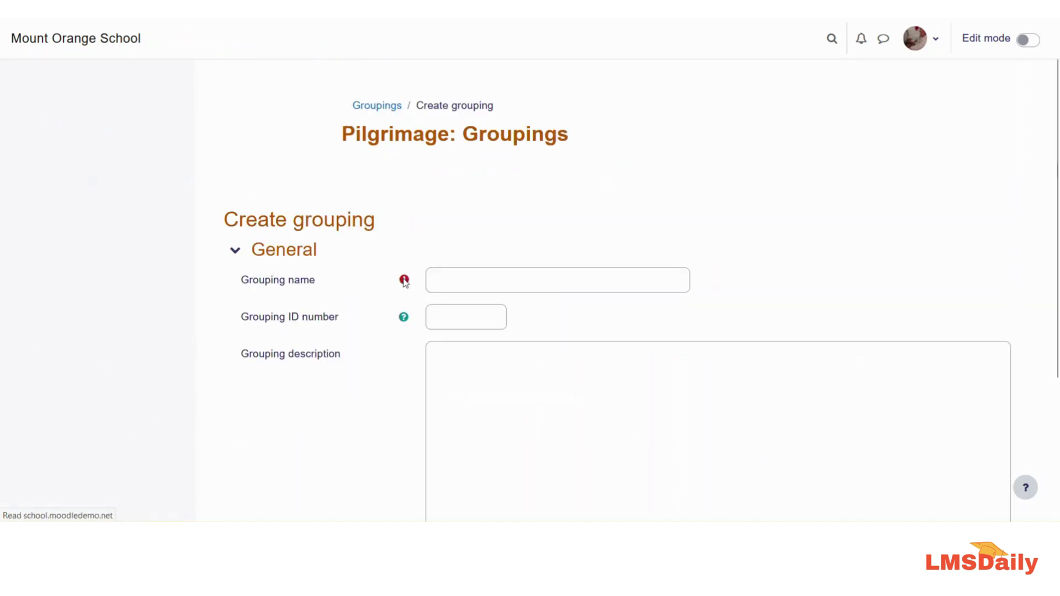
left_click(440, 280)
type("Rassive Grouping")
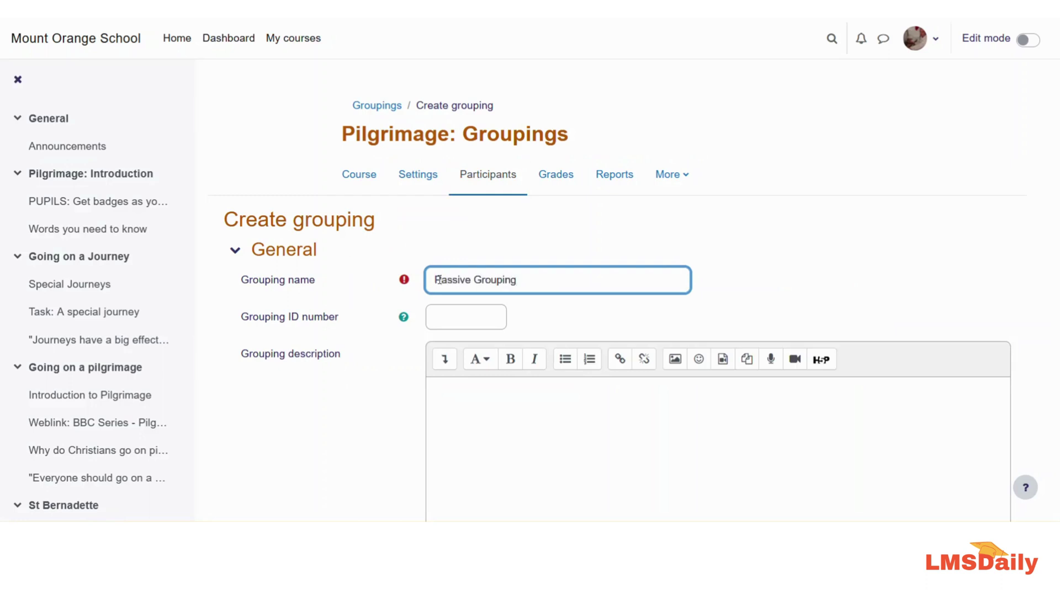
key("ctrl+shift+Left")
type("Learners")
scroll(442, 287, "down", 3)
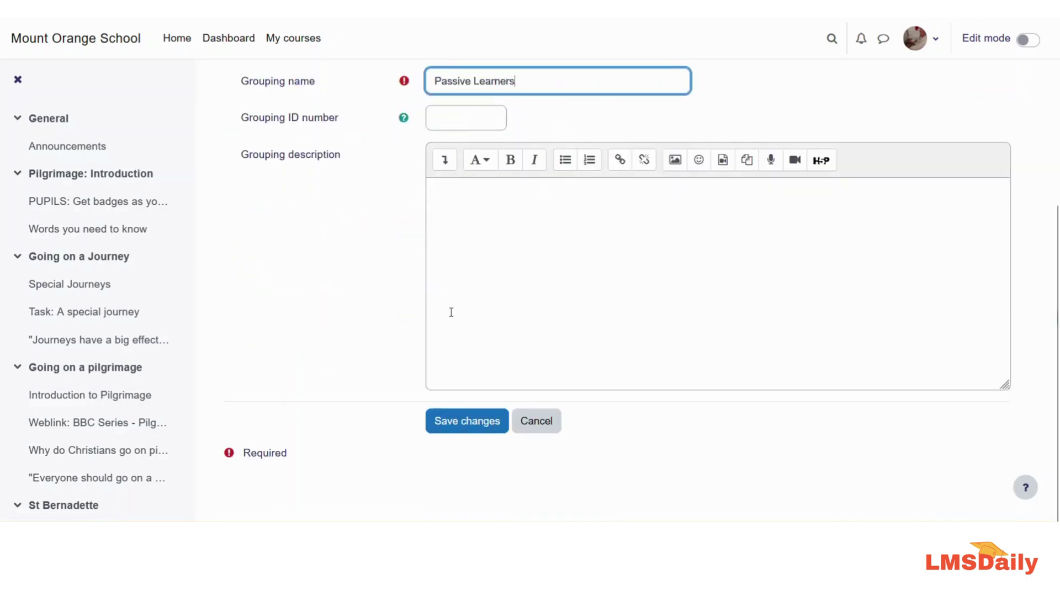
left_click(465, 420)
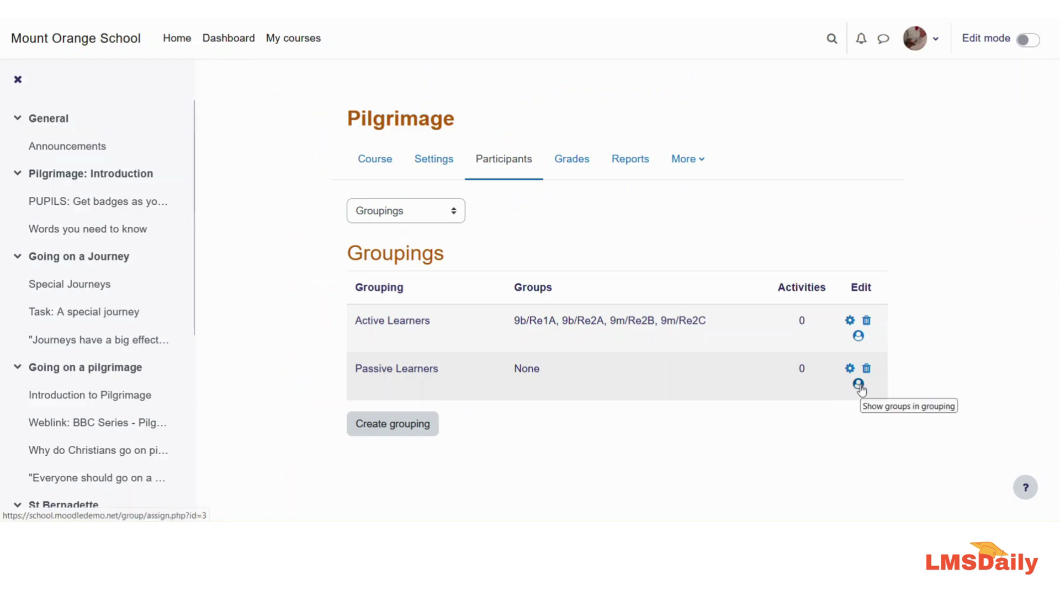
Add groups 9b/Re2A, 9m/Re2, 9m/Re2B and 9m/Re2C to Passive Learners
left_click(859, 385)
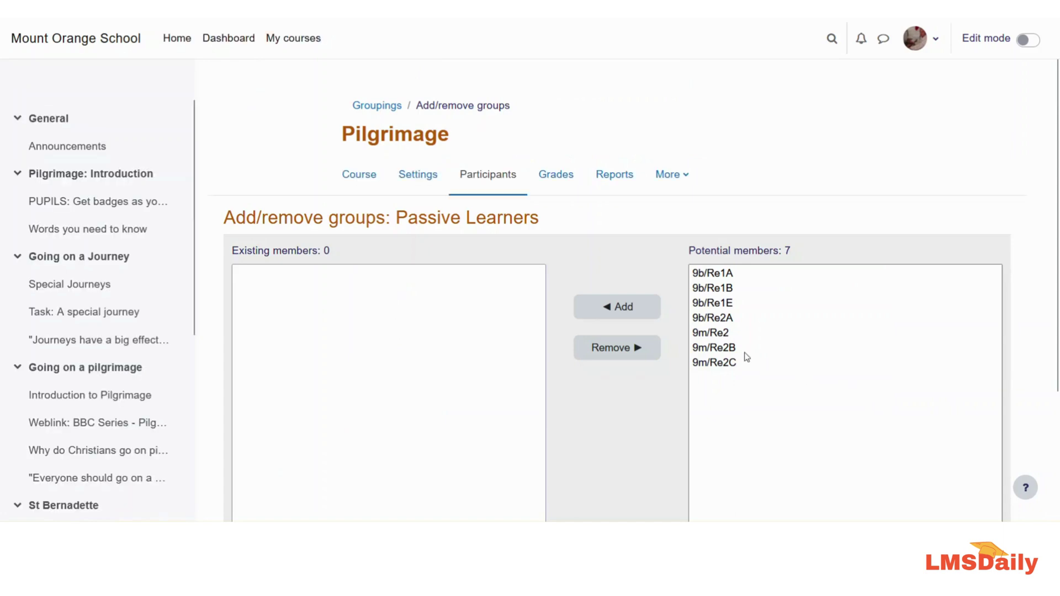
left_click(729, 363)
left_click(729, 348, "ctrl")
left_click(724, 335, "ctrl")
left_click(719, 329, "ctrl")
left_click(715, 318, "ctrl")
left_click(715, 333, "ctrl")
left_click(618, 311)
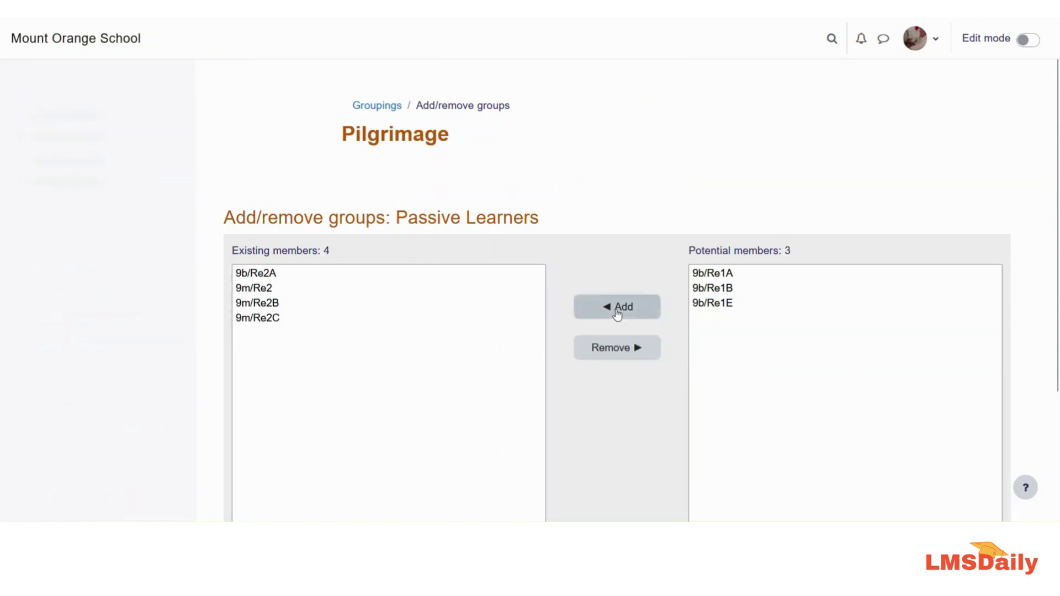
scroll(470, 359, "down", 3)
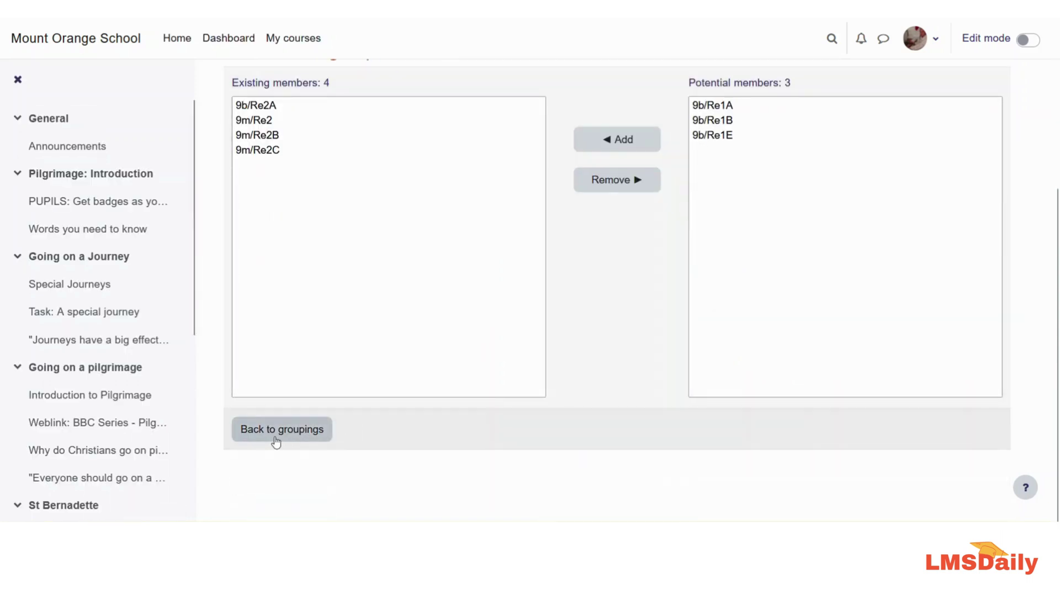
Return to the Groupings overview showing both groupings with four groups each
left_click(276, 441)
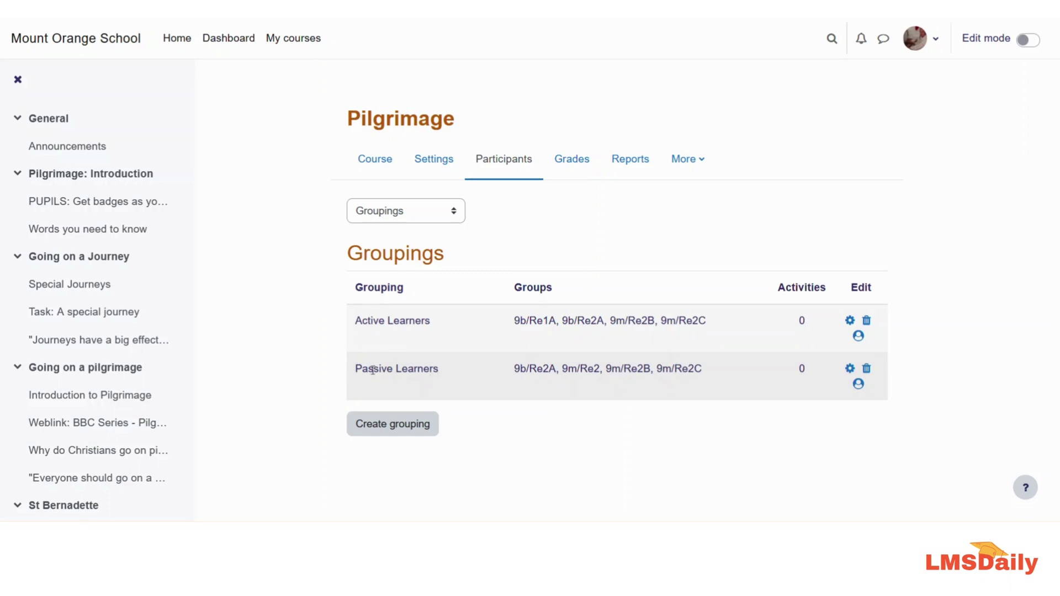
Turn on Edit mode and add an activity to the Pilgrimage: Introduction section
left_click(378, 169)
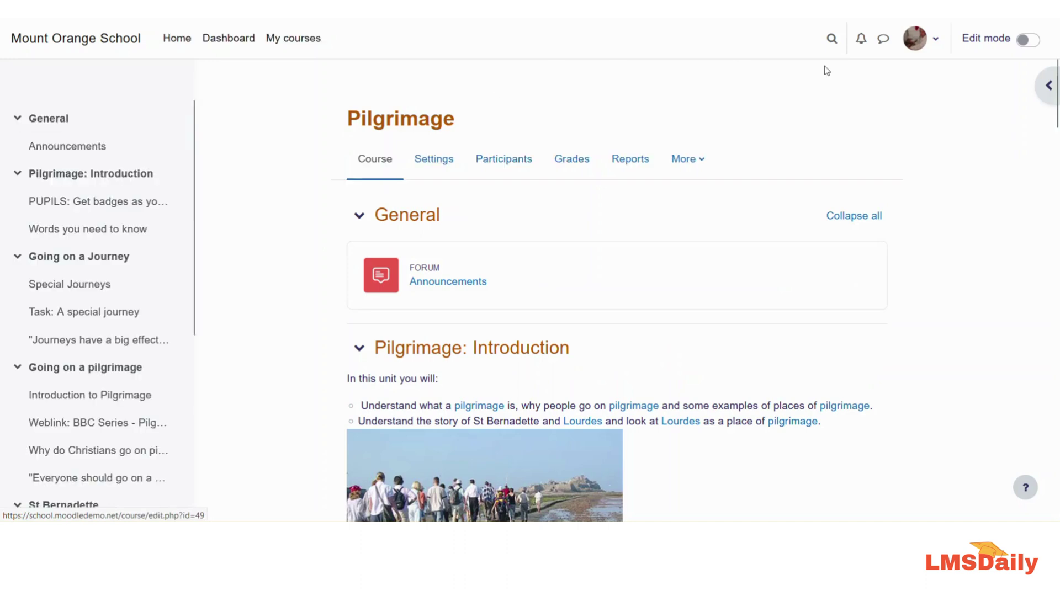
left_click(1026, 42)
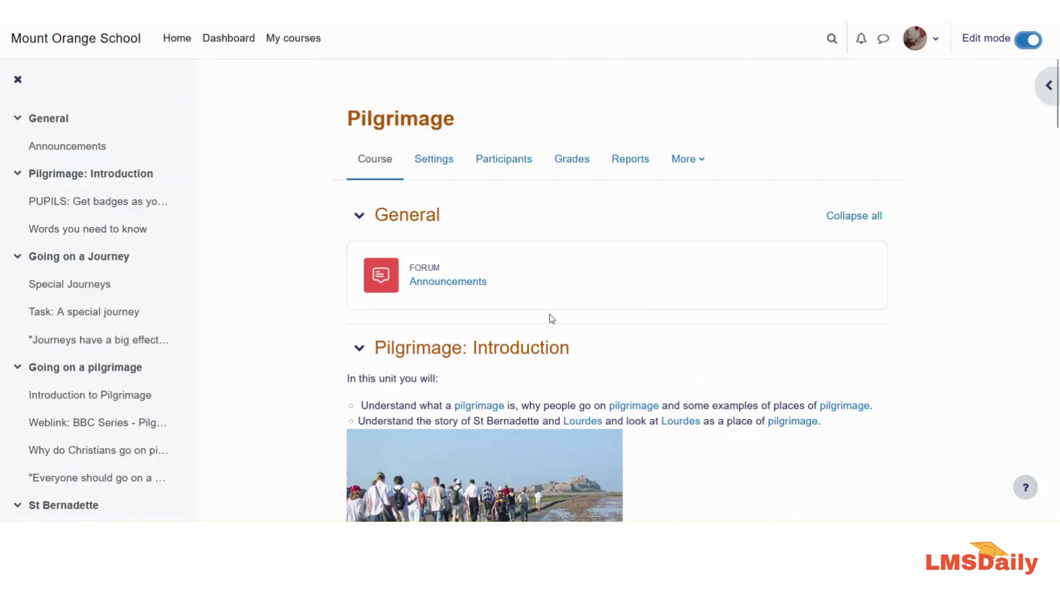
scroll(550, 315, "down", 10)
left_click(456, 297)
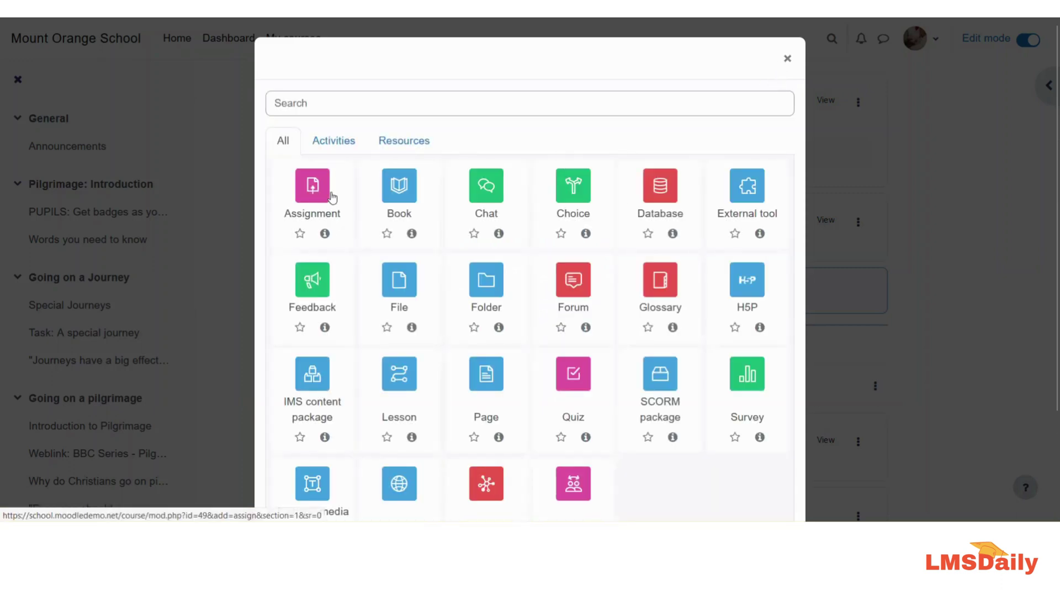
Create an Assignment named 'test assignment' and expand its Common module settings
left_click(331, 197)
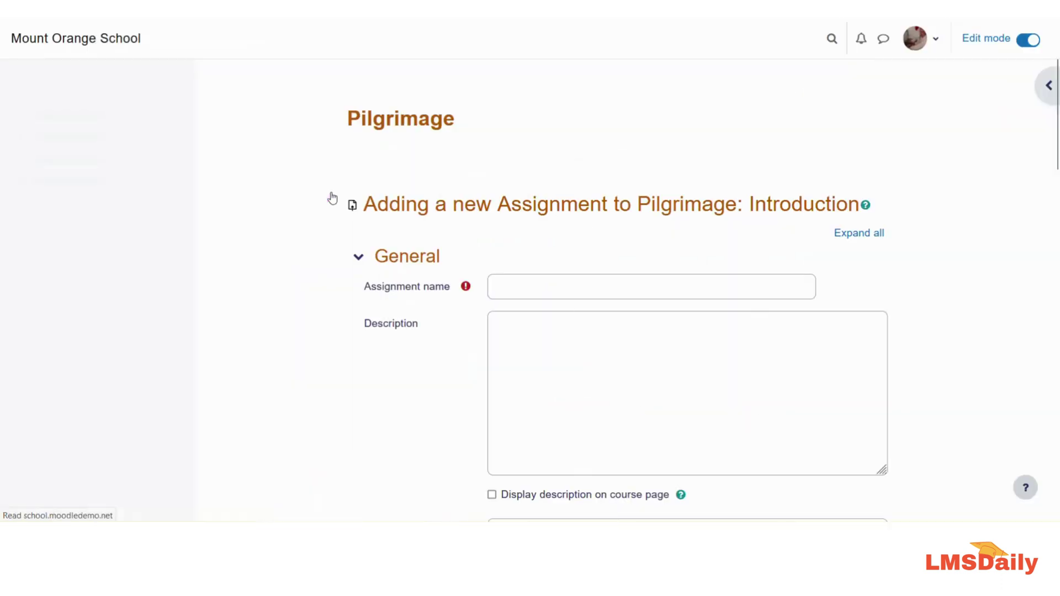
left_click(508, 286)
type("te")
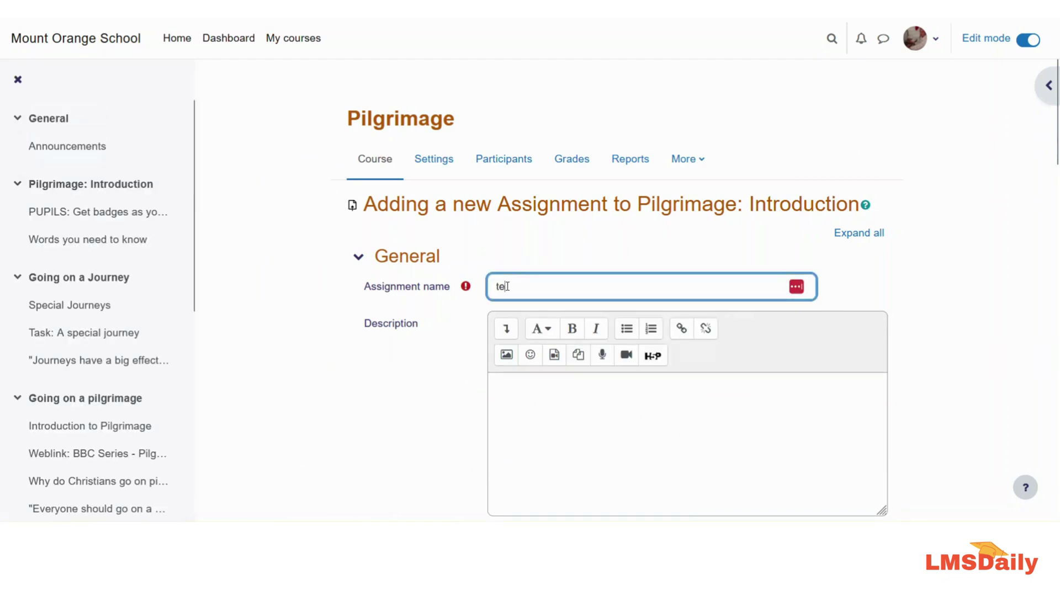
type("st assignment")
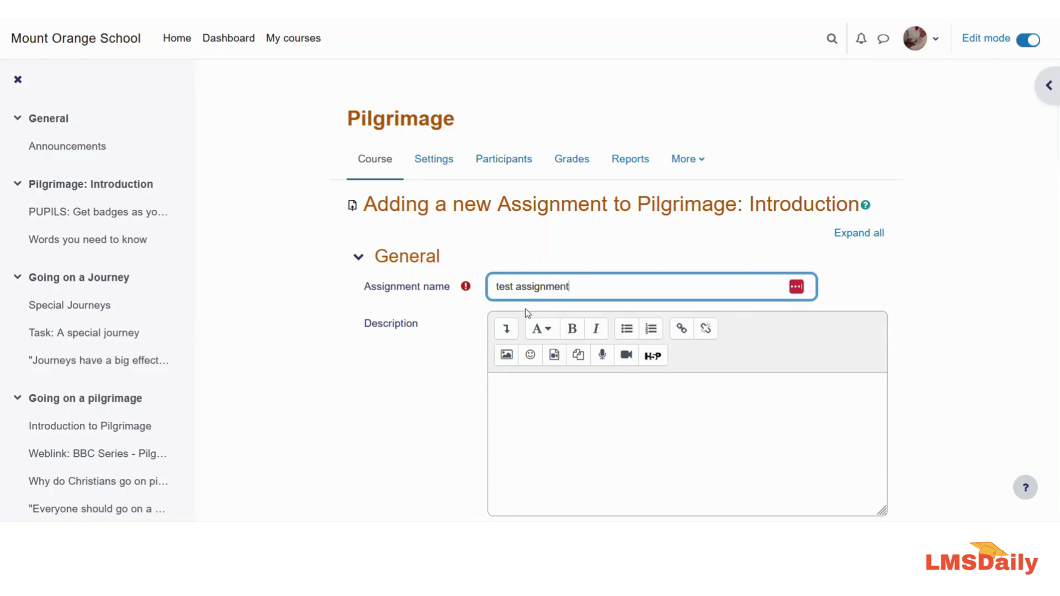
scroll(525, 310, "down", 7)
scroll(525, 318, "down", 15)
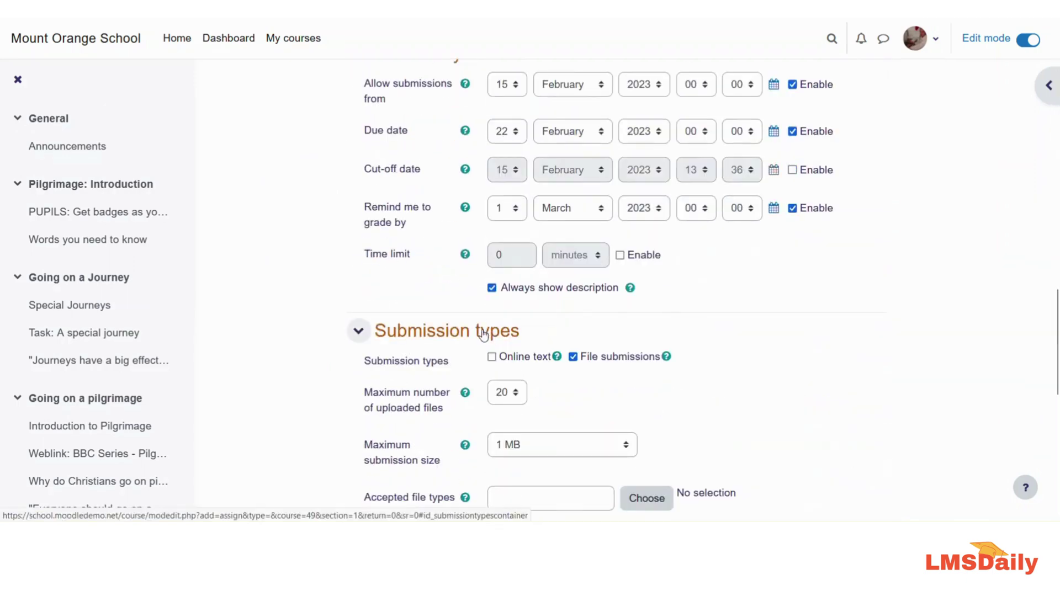
scroll(484, 335, "down", 1)
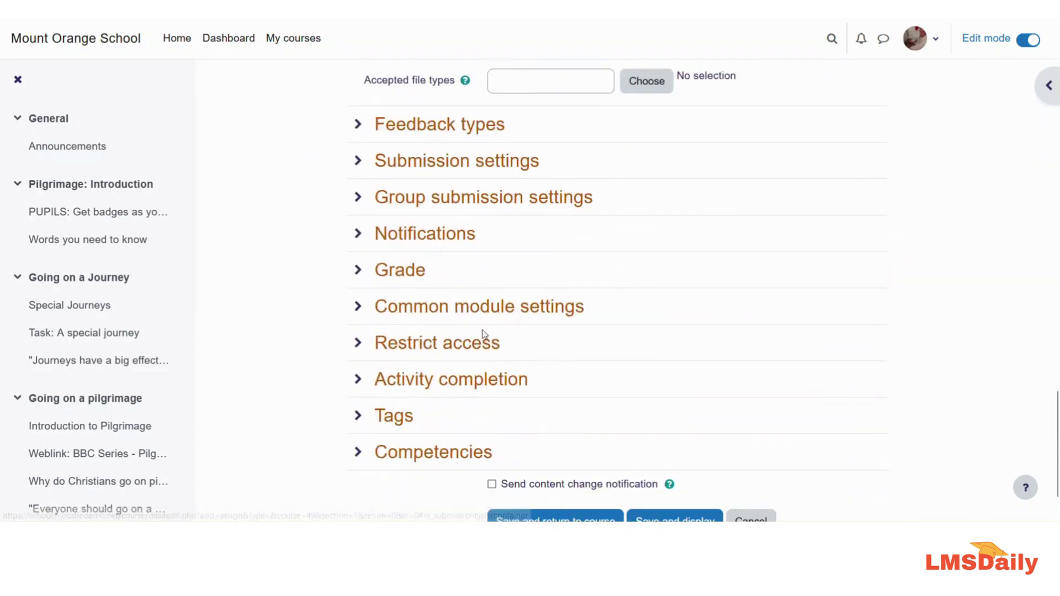
left_click(396, 313)
scroll(400, 326, "down", 2)
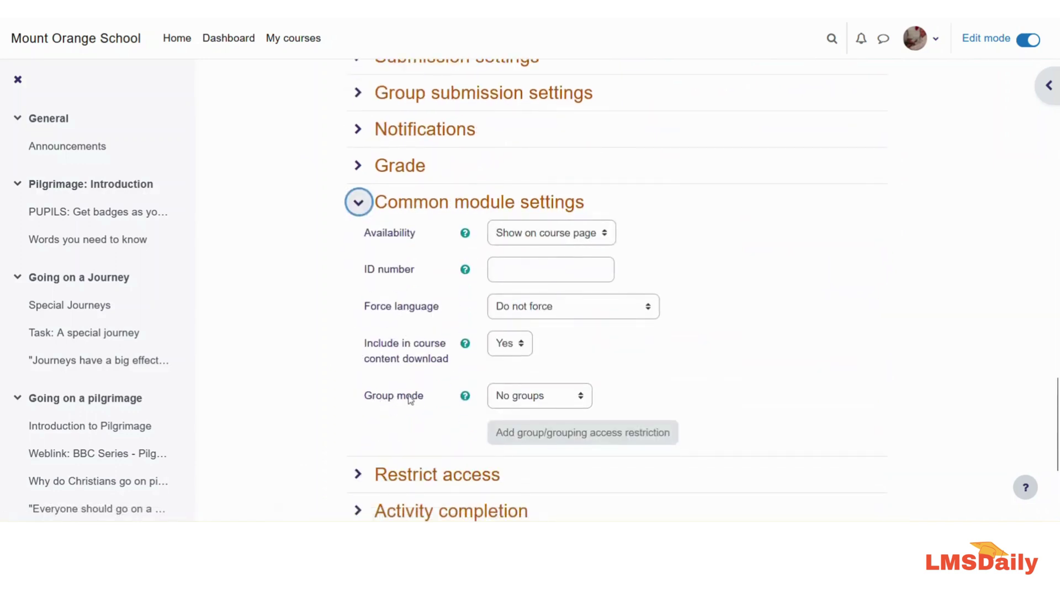
Choose Visible groups as the test assignment's group mode, leaving Grouping at None
left_click(502, 400)
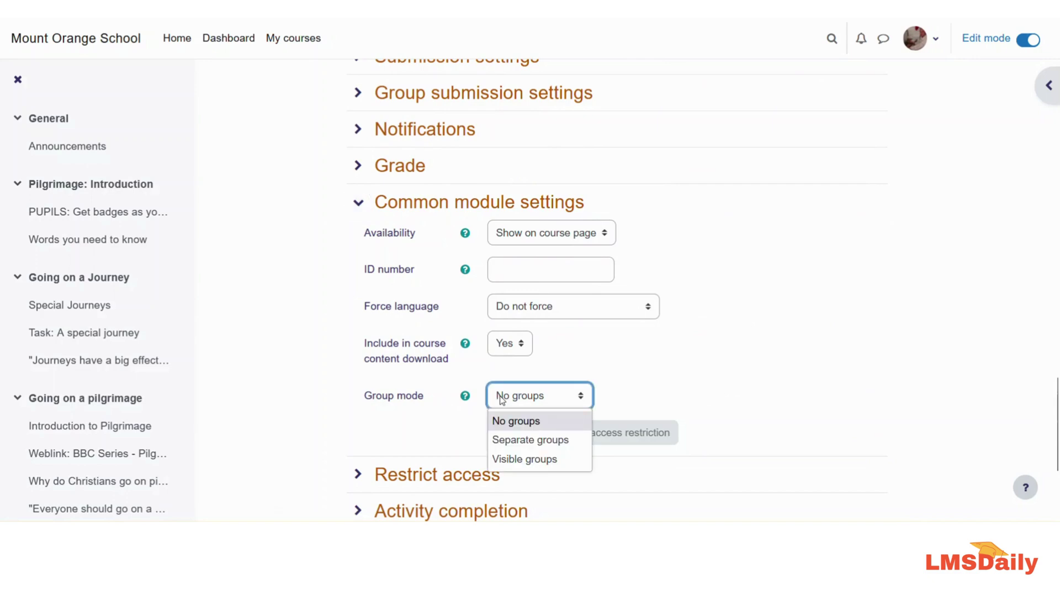
left_click(510, 460)
scroll(433, 267, "down", 3)
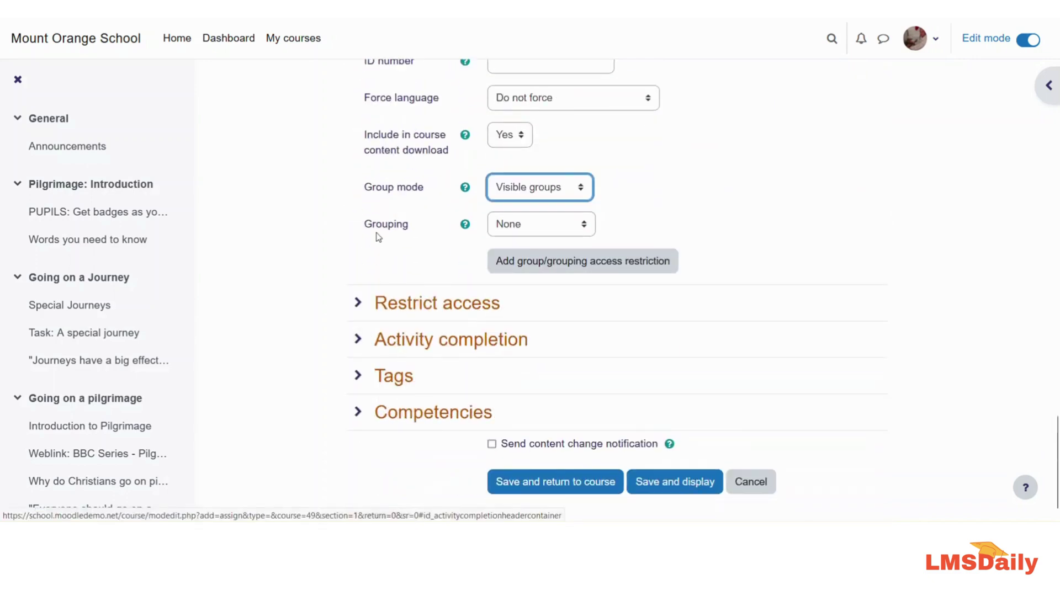
left_click(504, 200)
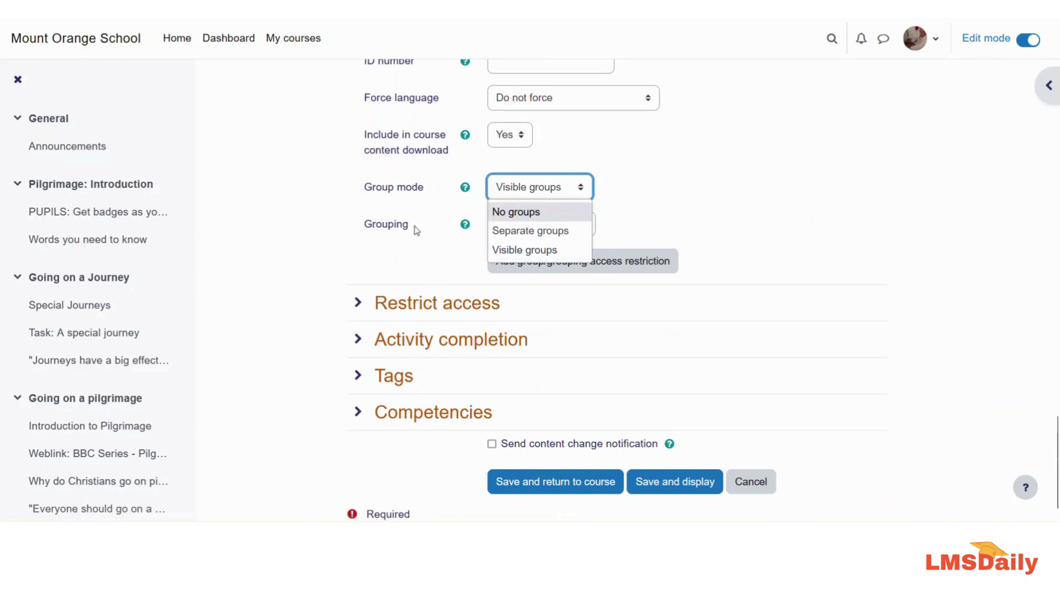
left_click(530, 251)
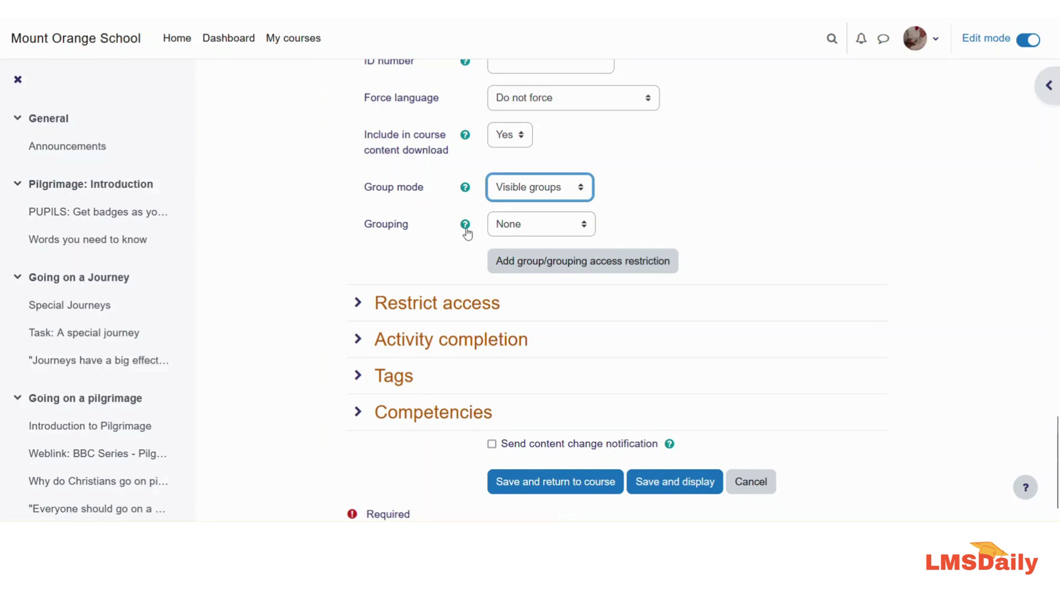
Select the Active Learners grouping and add a group/grouping access restriction for it
left_click(544, 231)
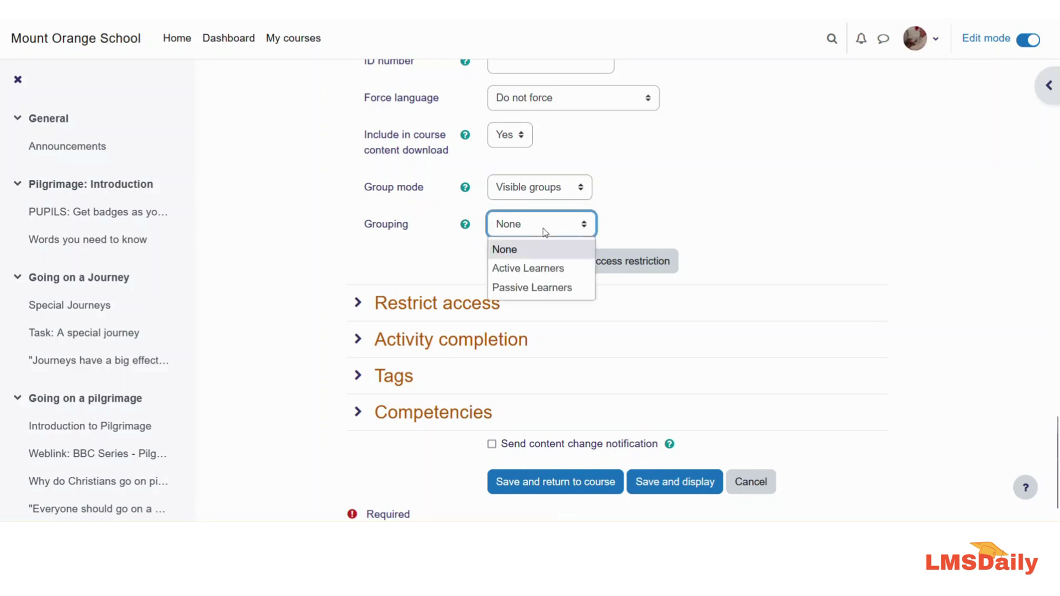
left_click(532, 269)
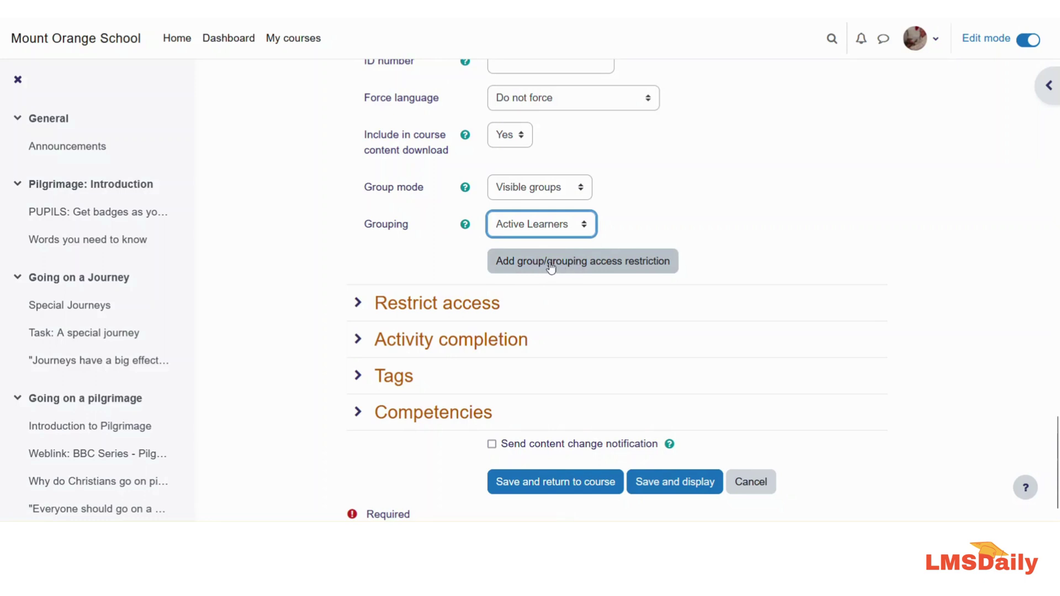
left_click(551, 264)
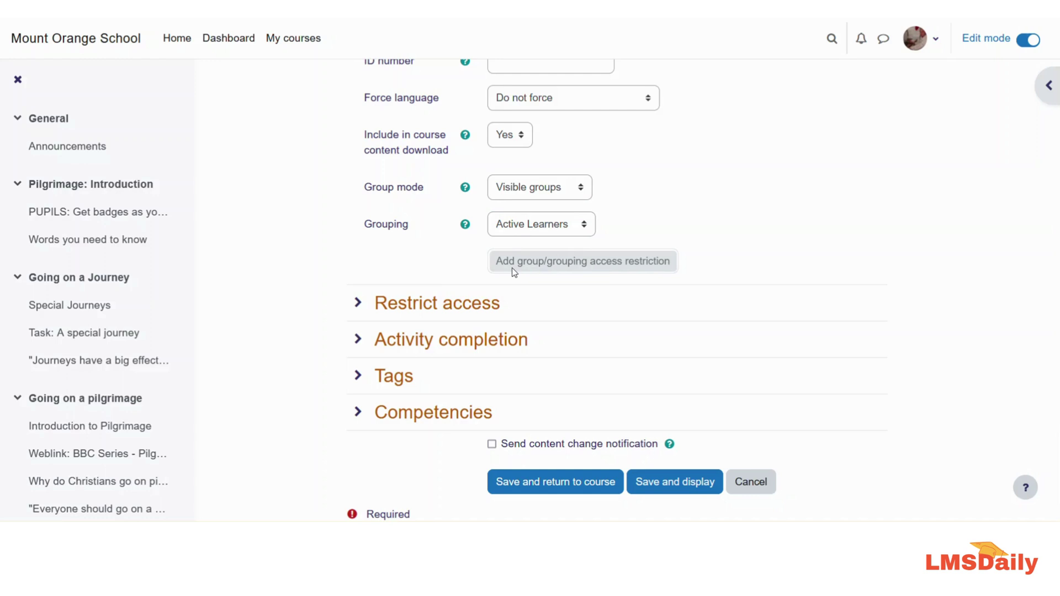
Save the test assignment with Visible groups and Active Learners, returning to the course
scroll(542, 310, "up", 10)
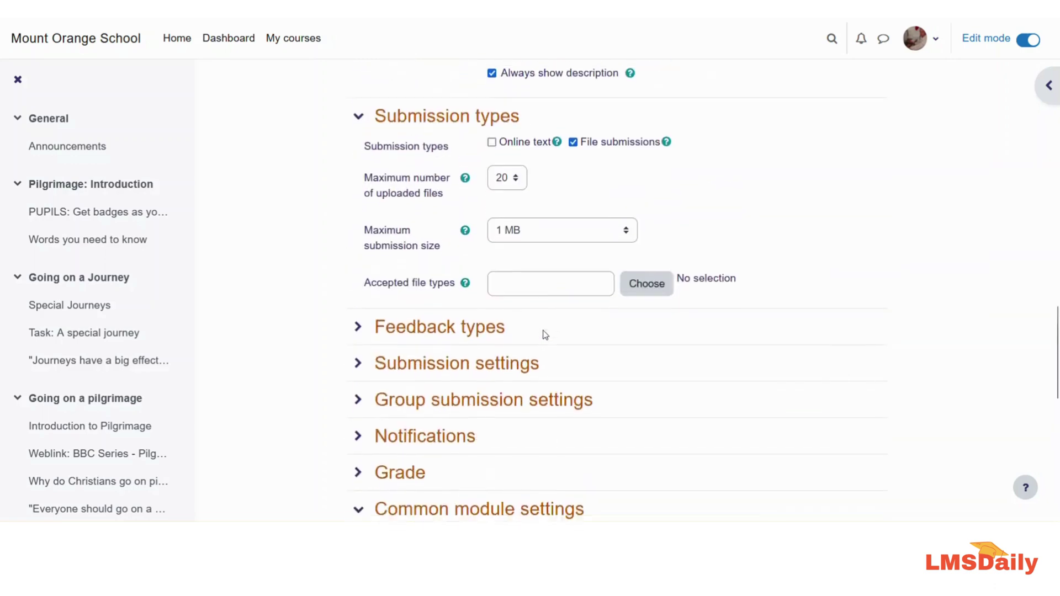
scroll(544, 332, "down", 10)
scroll(549, 374, "down", 1)
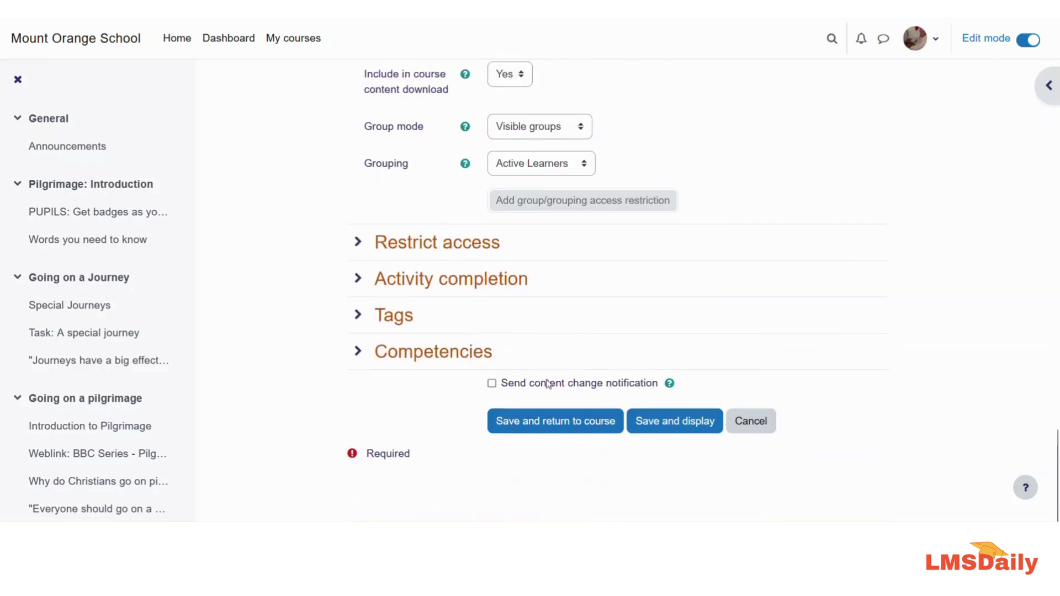
left_click(602, 421)
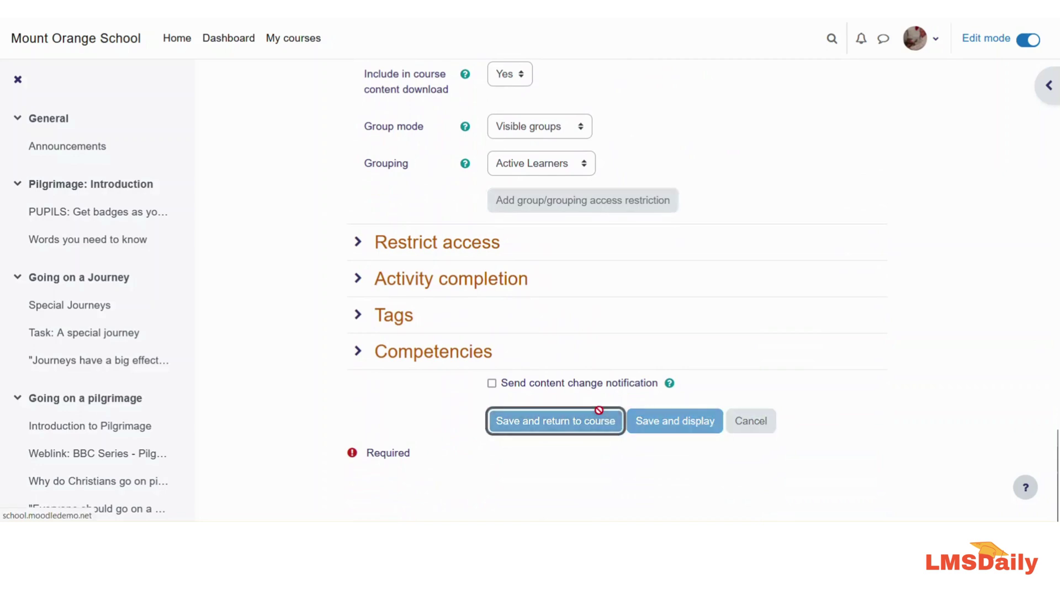